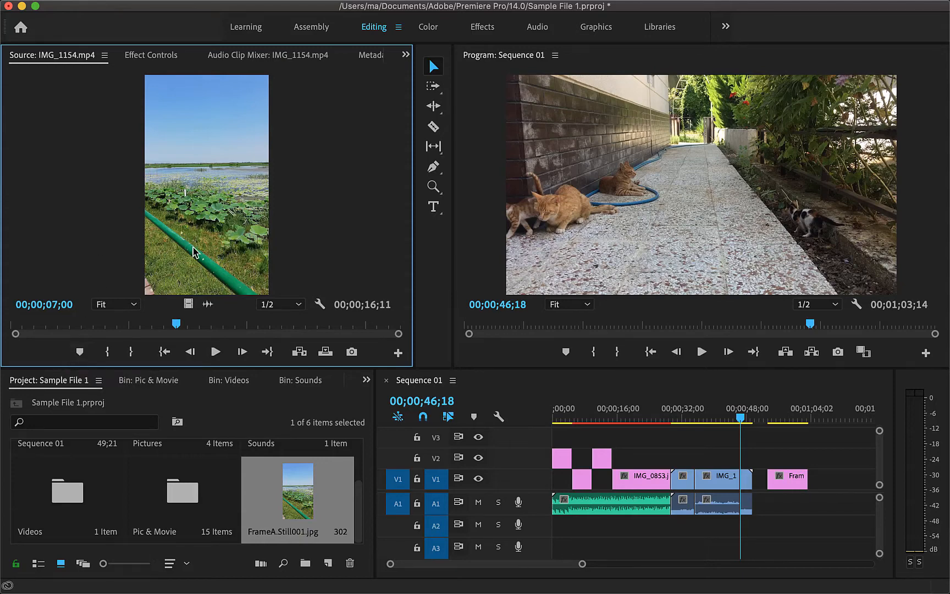
# Add markers to source clip IMG_1154.mp4 at 00;00;04;05 and 00;00;07;08.
pyautogui.moveTo(176, 324); pyautogui.dragTo(109, 326)
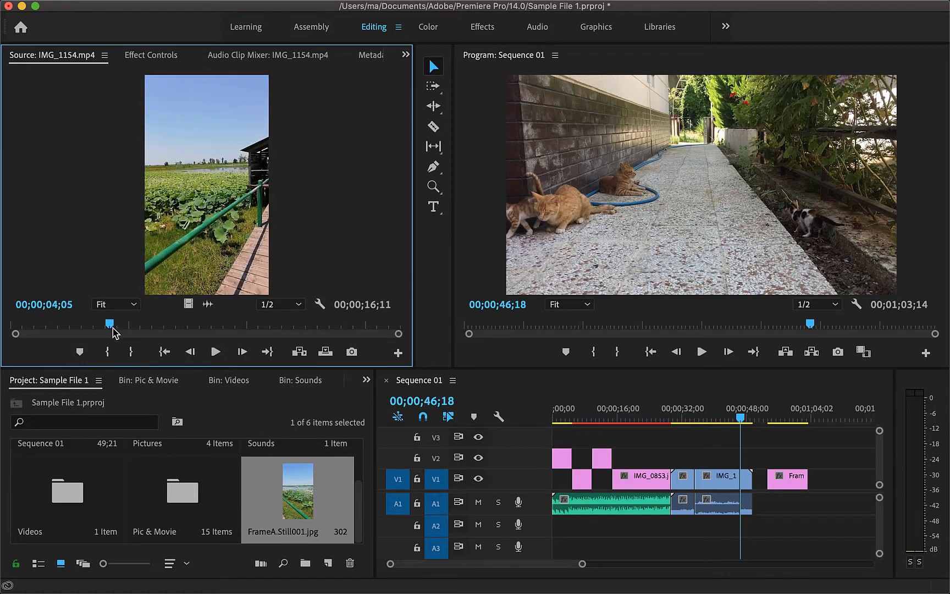
pyautogui.click(78, 353)
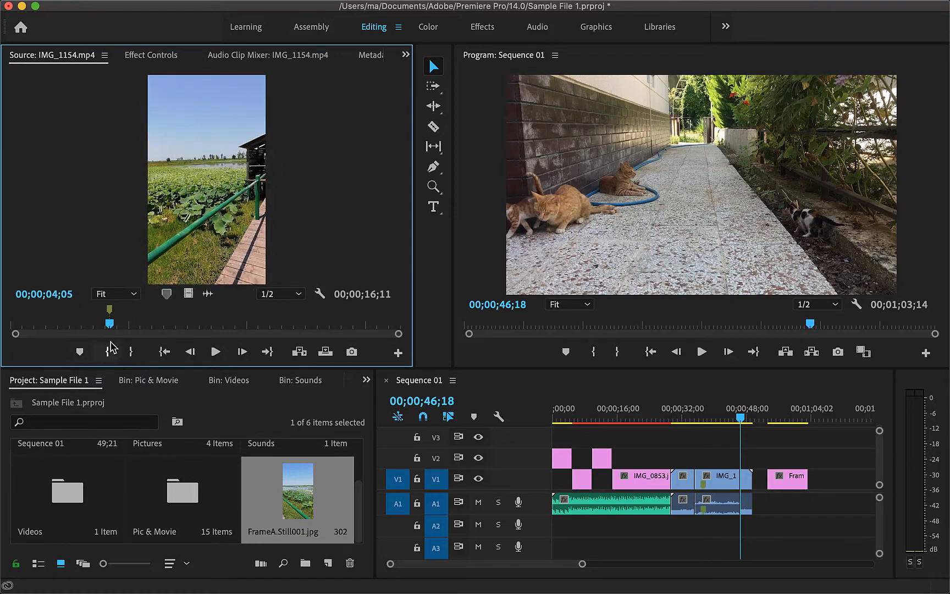
pyautogui.click(183, 325)
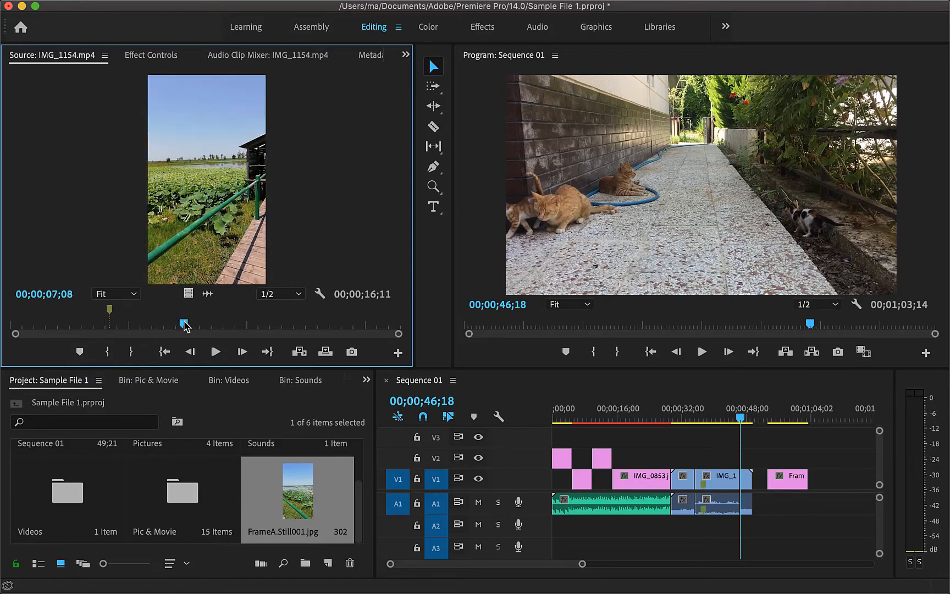
pyautogui.click(80, 351)
# Display the marker list for source clip IMG_1154.mp4 with its first marker selected.
pyautogui.click(111, 314)
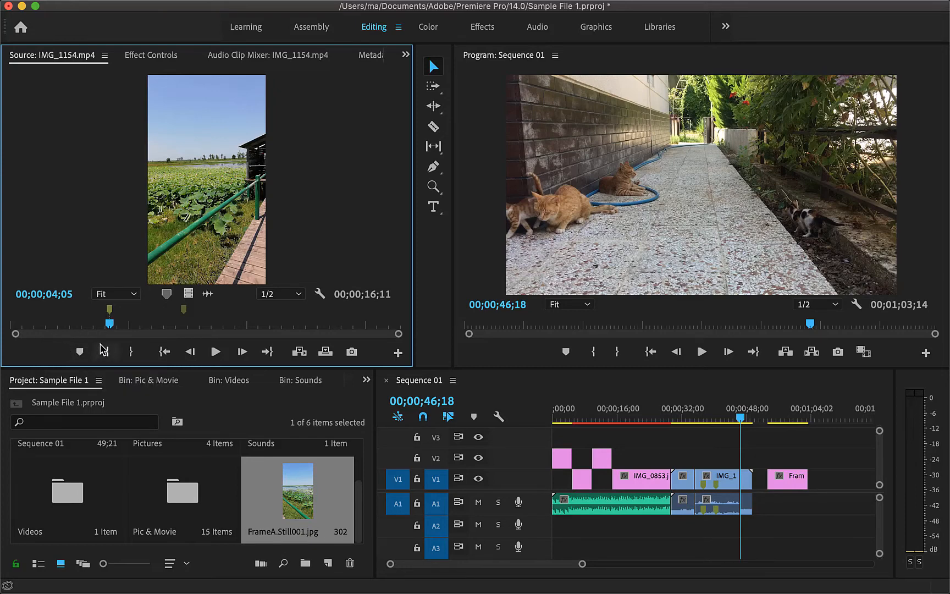
pyautogui.click(79, 378)
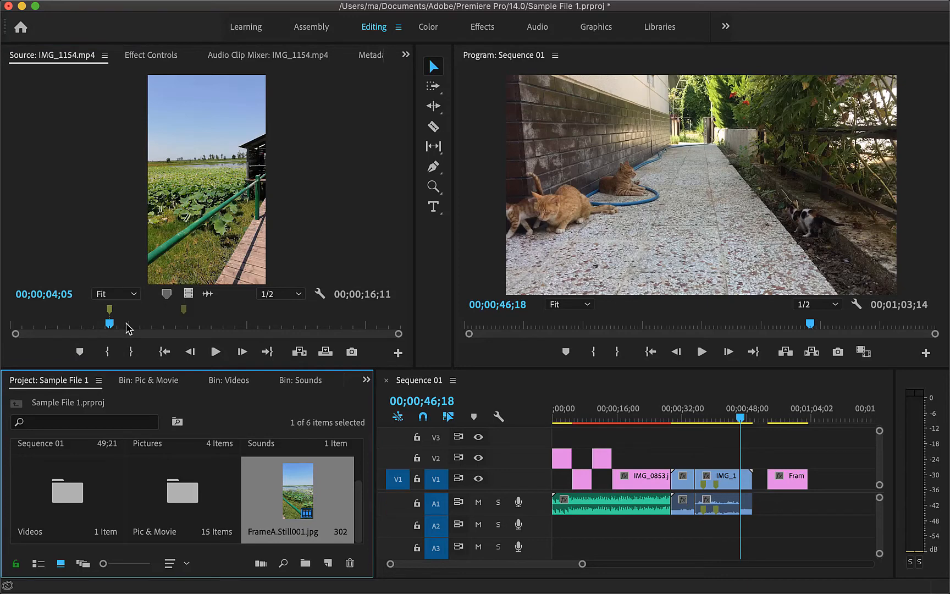
pyautogui.click(365, 380)
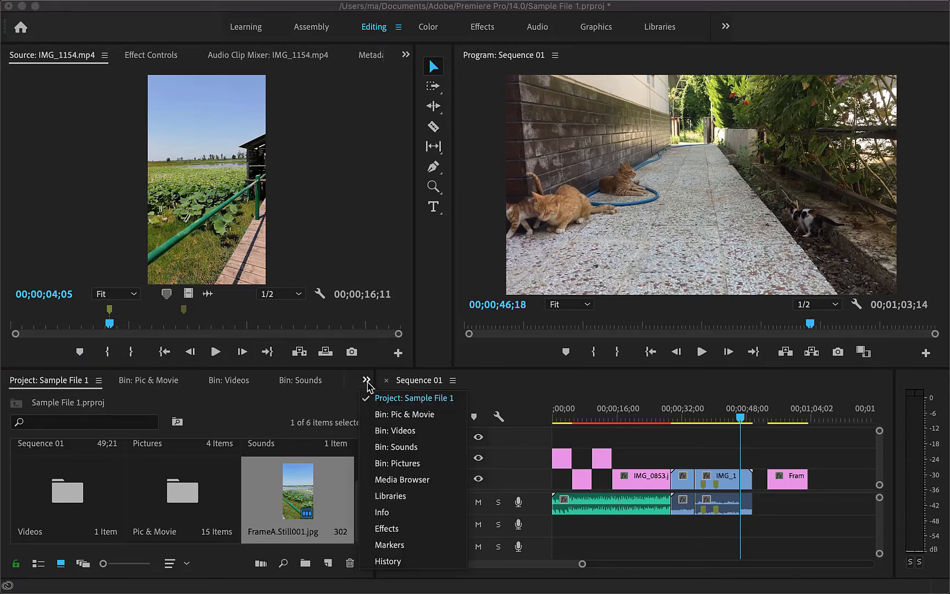
pyautogui.click(389, 547)
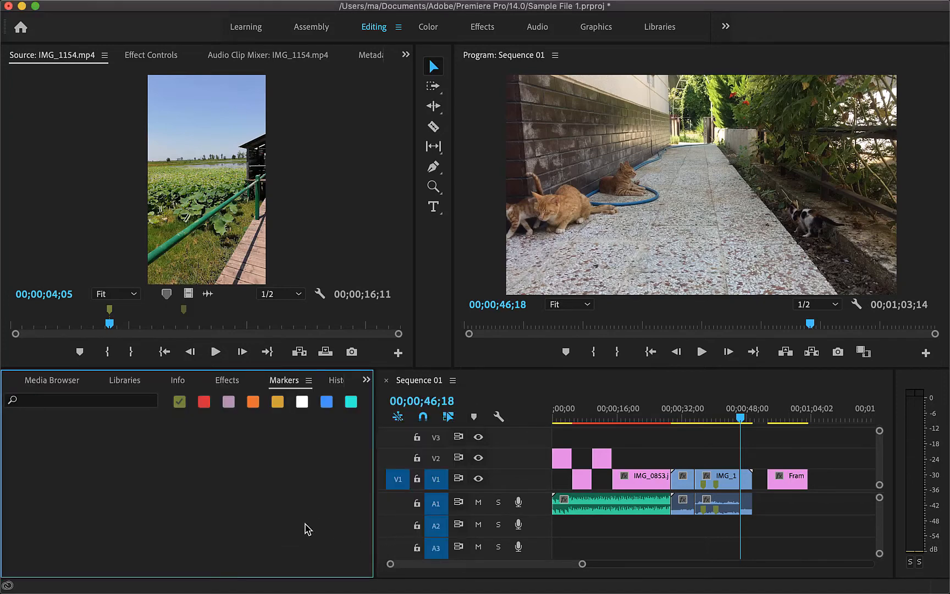
pyautogui.click(110, 311)
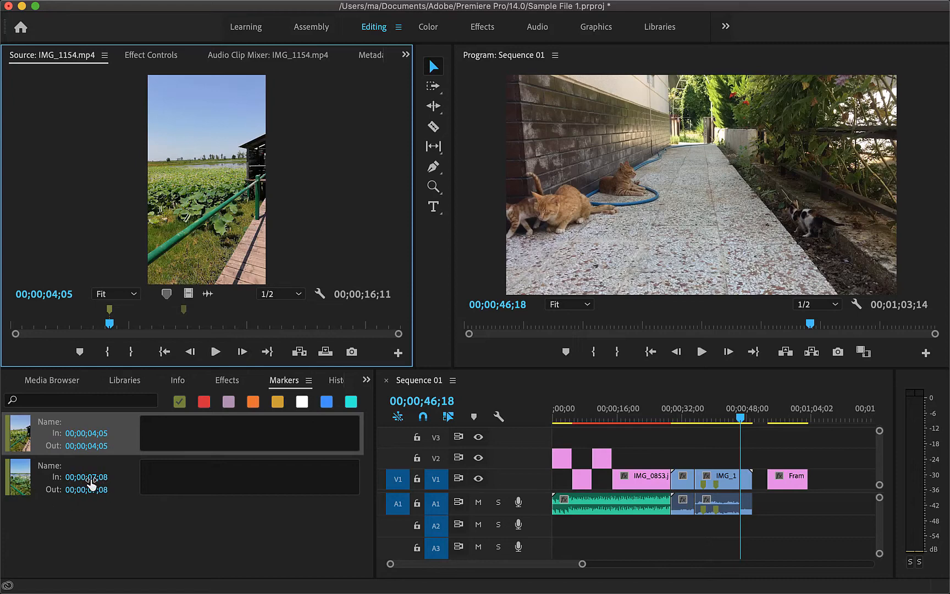
# Enter the comments "This is Climax 1" for the 00;00;04;05 marker and "This is Climax 2" for the 00;00;07;08 marker.
pyautogui.click(170, 431)
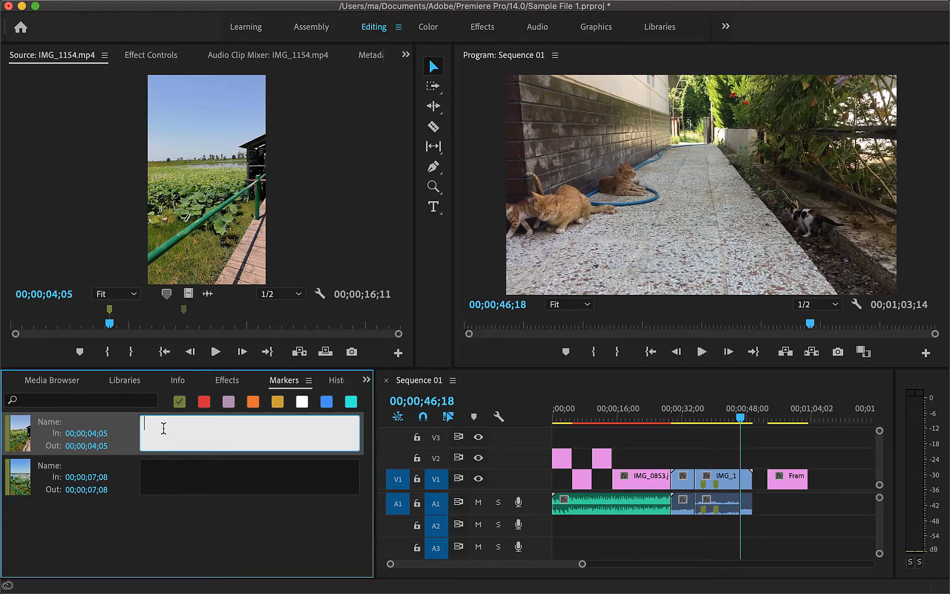
pyautogui.write('This is Climax 1')
pyautogui.click(186, 477)
pyautogui.write('This is Cl')
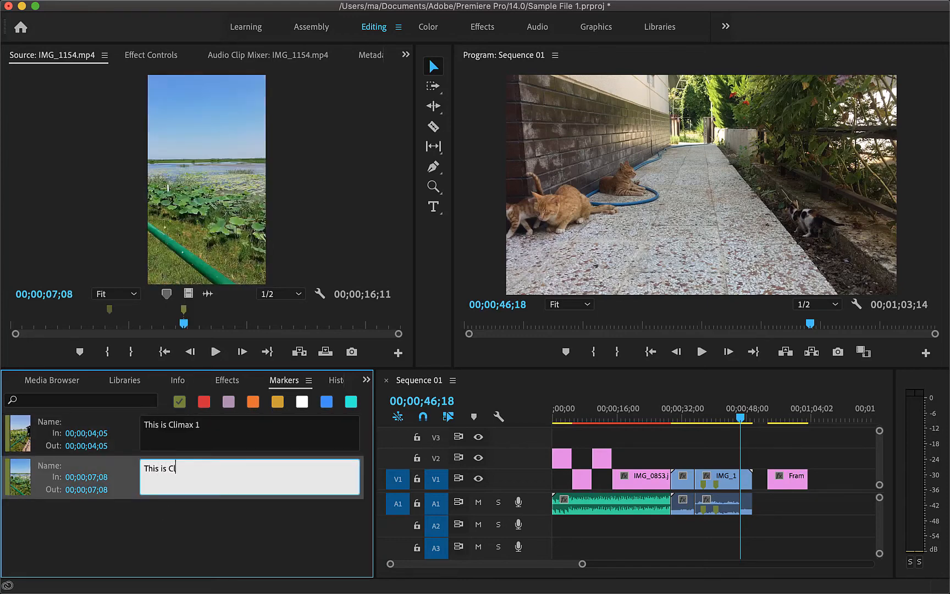
pyautogui.write('imax 2')
# Name the 00;00;04;05 marker C1 and the 00;00;07;08 marker C2.
pyautogui.click(66, 420)
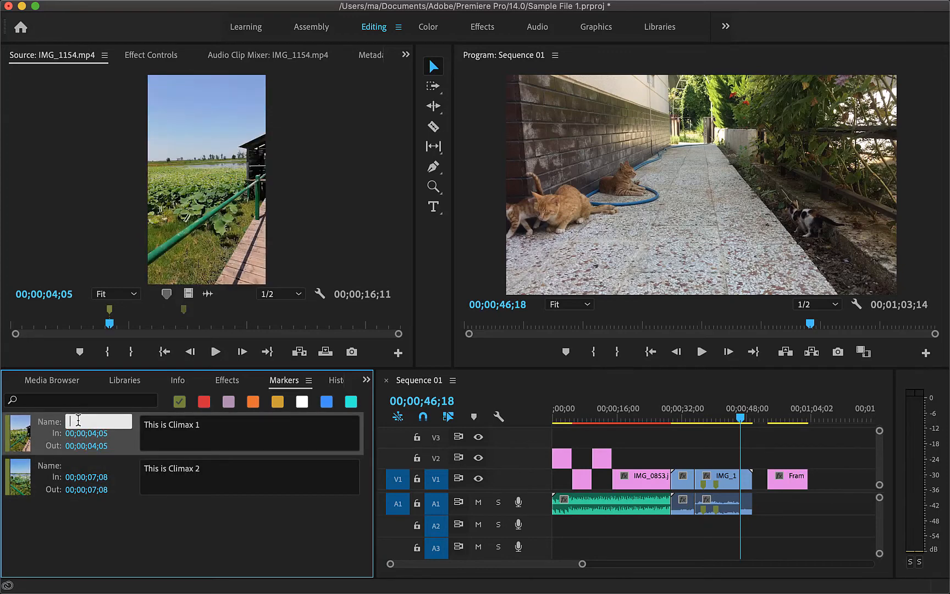
pyautogui.write('C1')
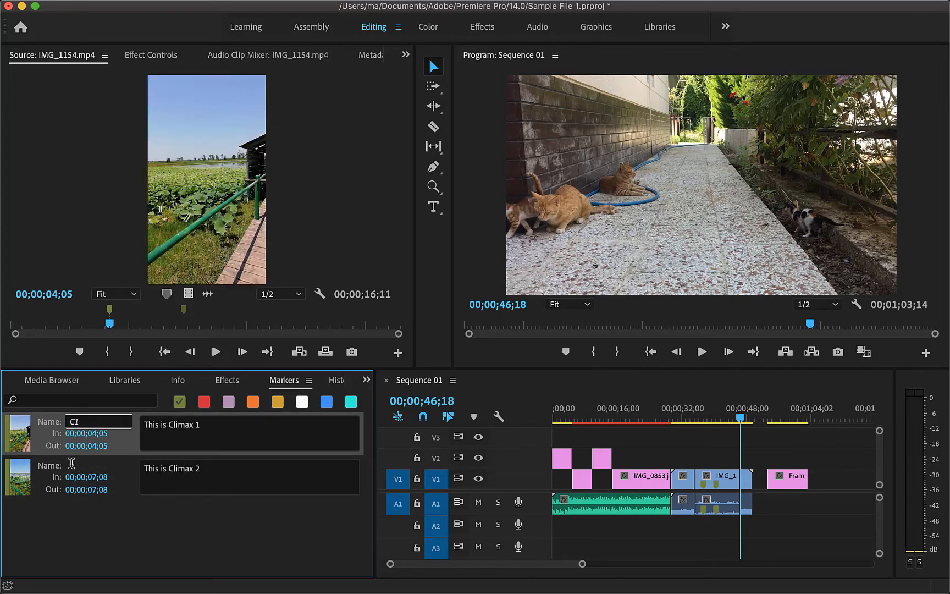
pyautogui.click(79, 465)
pyautogui.click(78, 465)
pyautogui.write('C2')
pyautogui.click(122, 519)
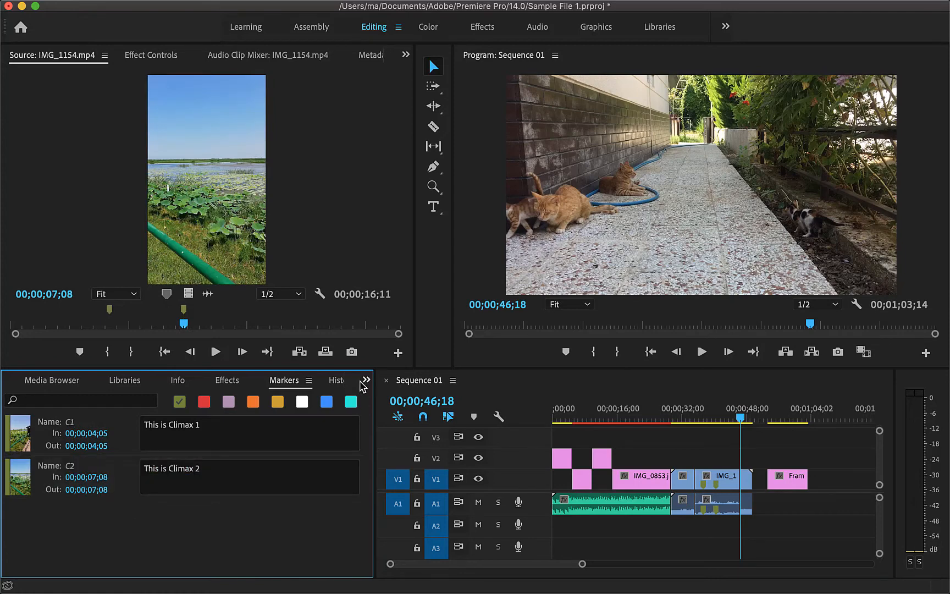
# Return to the Sample File 1 project items and jump between markers C1 and C2 in the source clip.
pyautogui.click(366, 379)
pyautogui.click(383, 403)
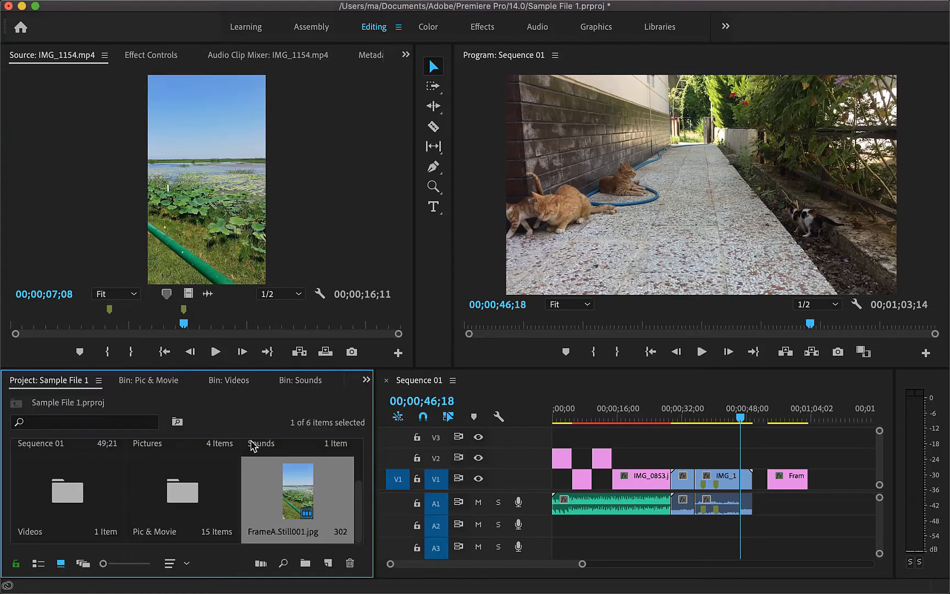
pyautogui.click(110, 313)
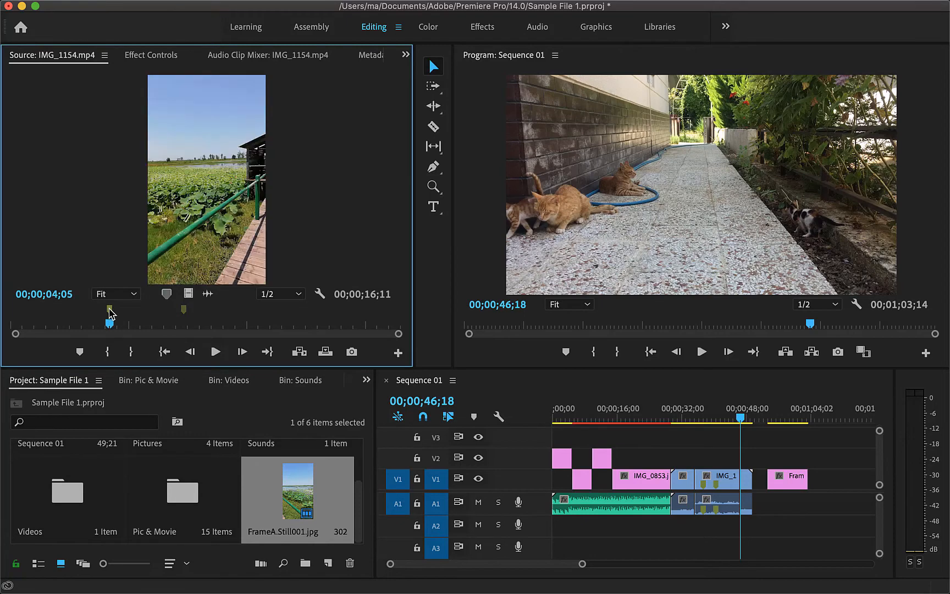
pyautogui.click(184, 311)
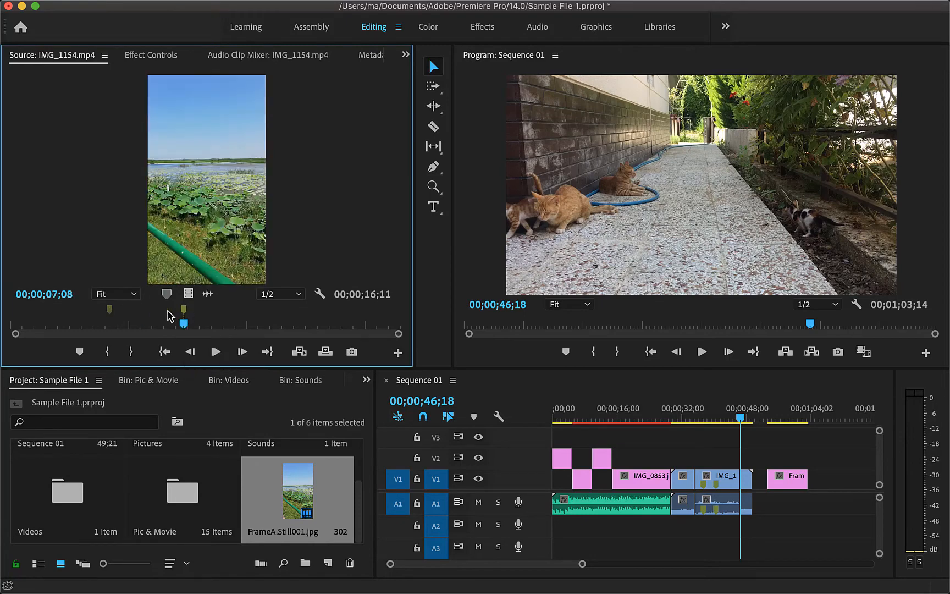
pyautogui.click(110, 311)
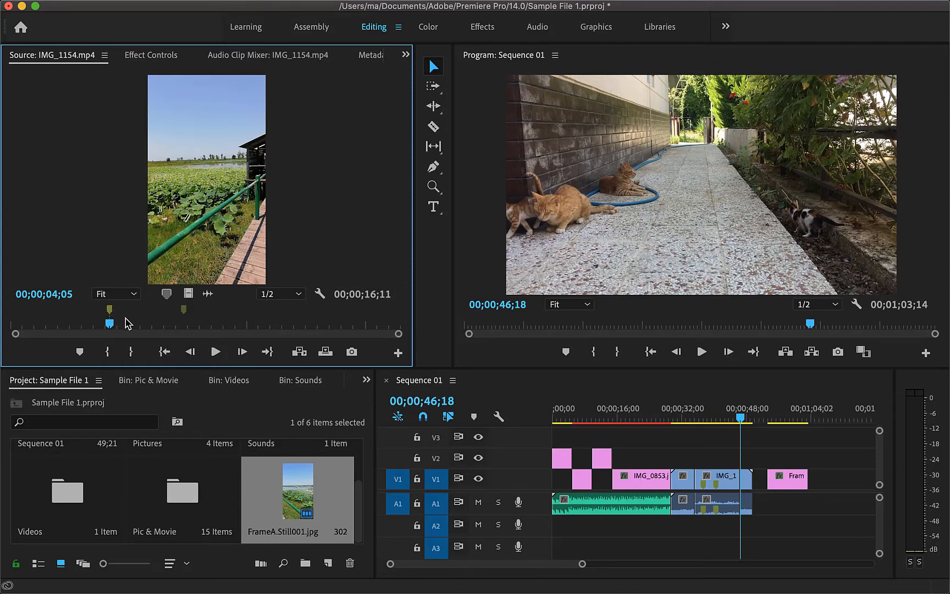
# Try the Chapter Marker, Segmentation Marker and Web Link types in marker C1's settings, and set it back to Comment Marker.
pyautogui.click(366, 380)
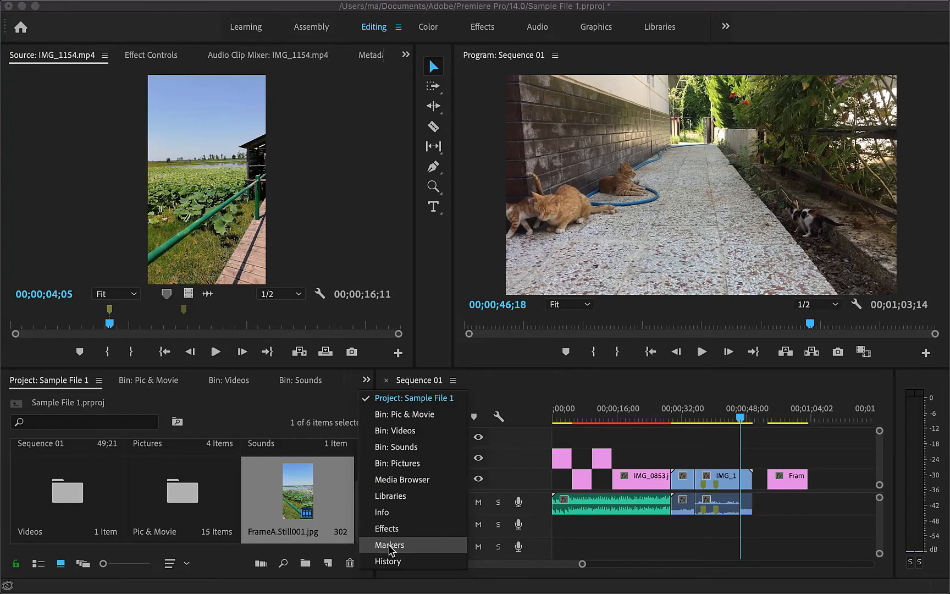
pyautogui.click(389, 544)
pyautogui.doubleClick(21, 436)
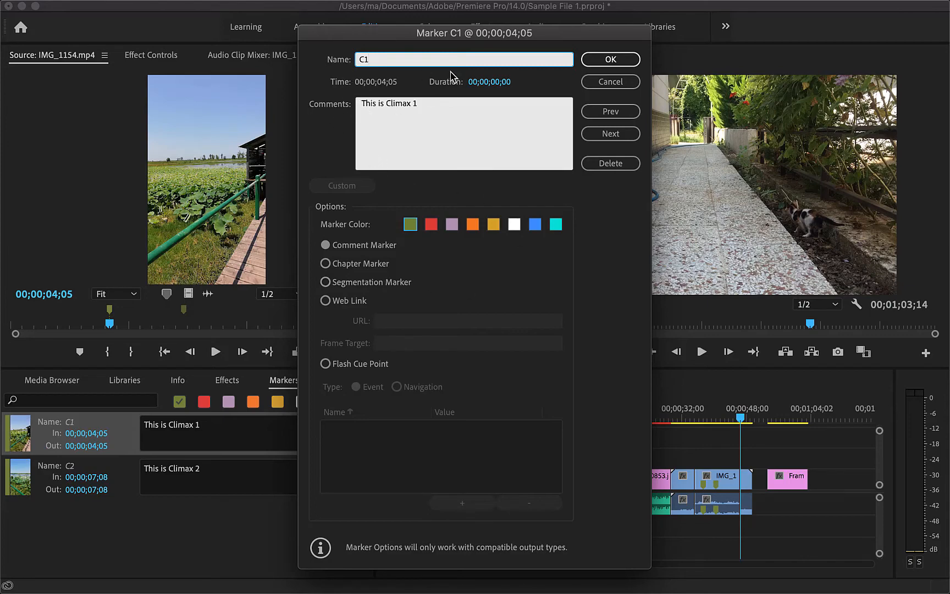
pyautogui.click(368, 265)
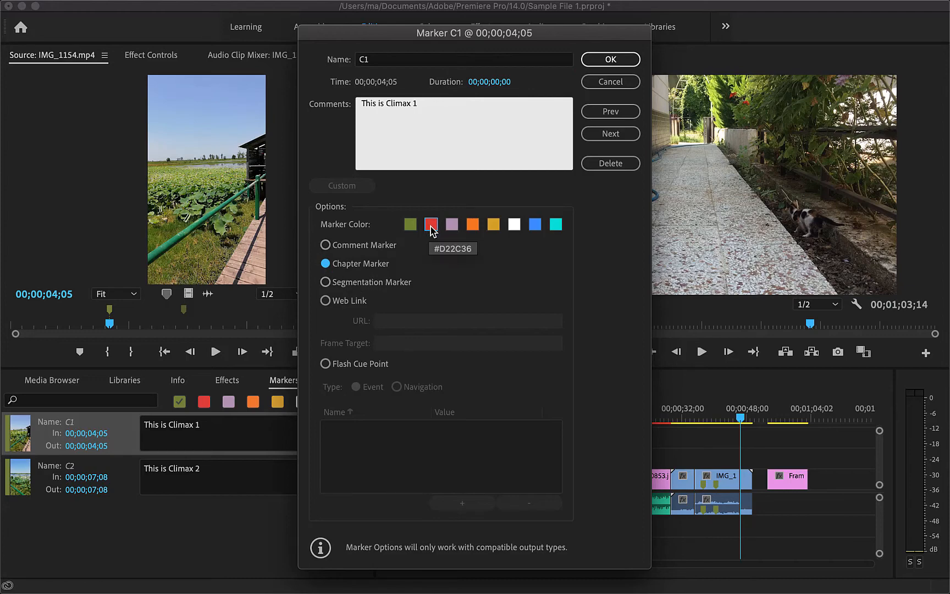
pyautogui.click(342, 282)
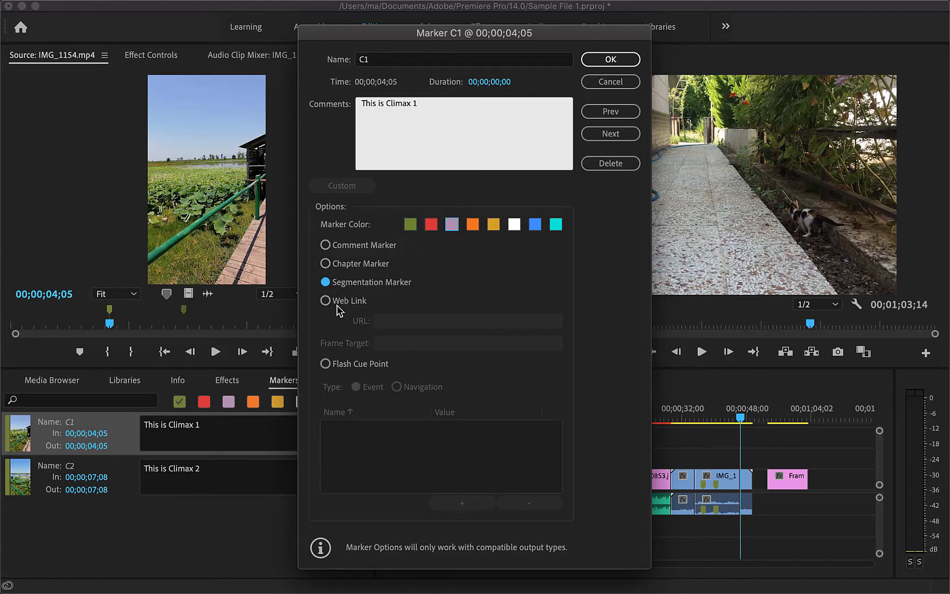
pyautogui.click(338, 304)
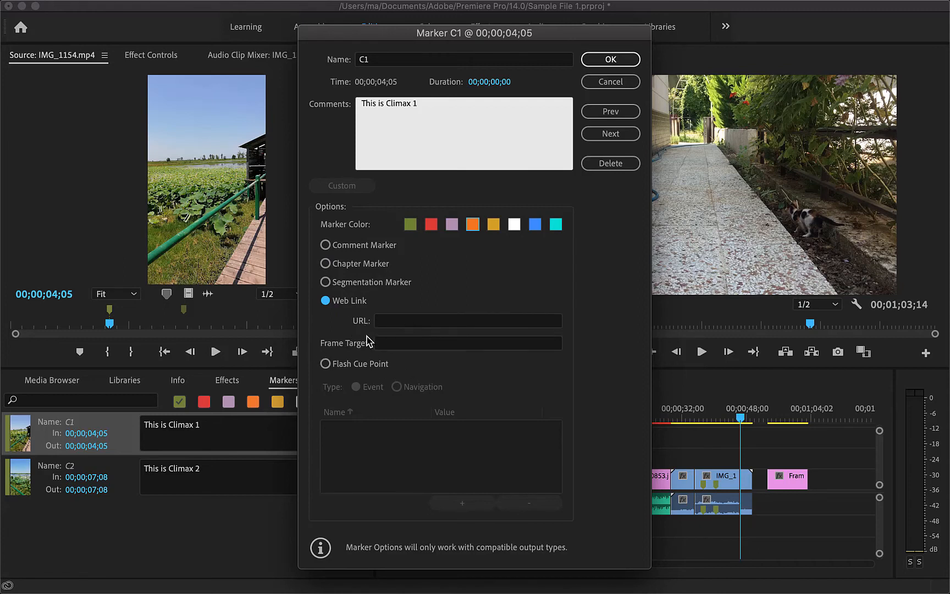
pyautogui.click(431, 224)
pyautogui.click(352, 249)
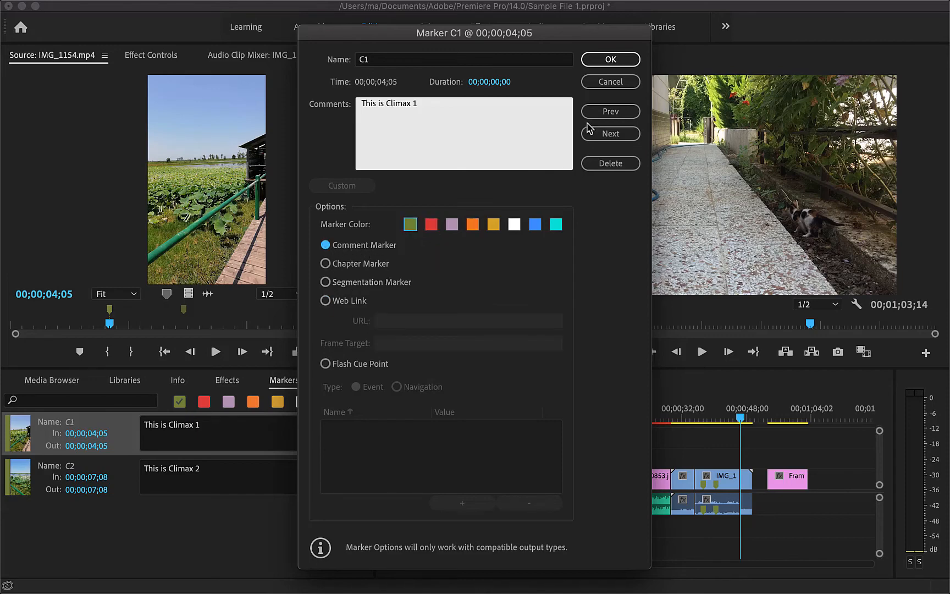
pyautogui.click(611, 60)
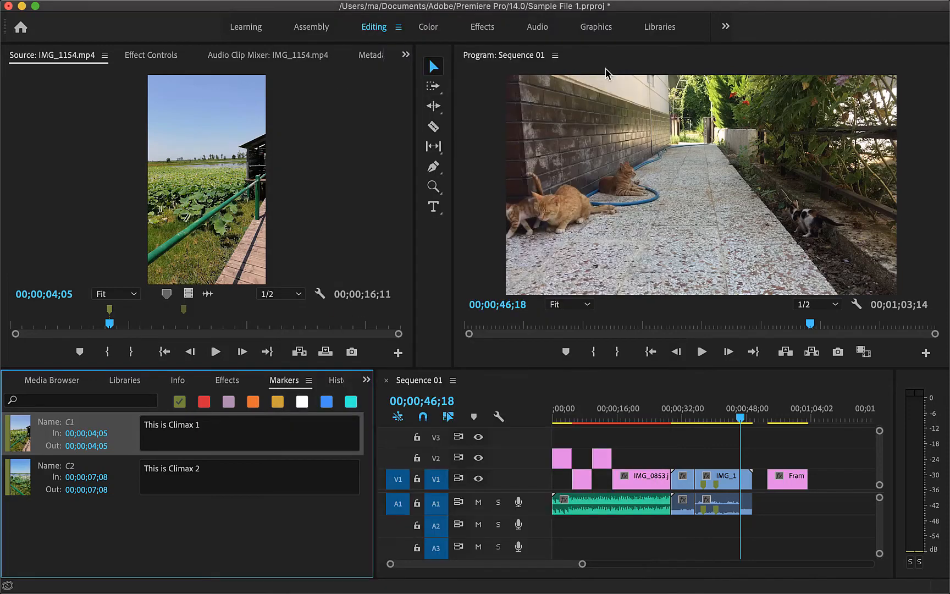
# Change the color of marker C1 to red in its marker settings.
pyautogui.click(154, 521)
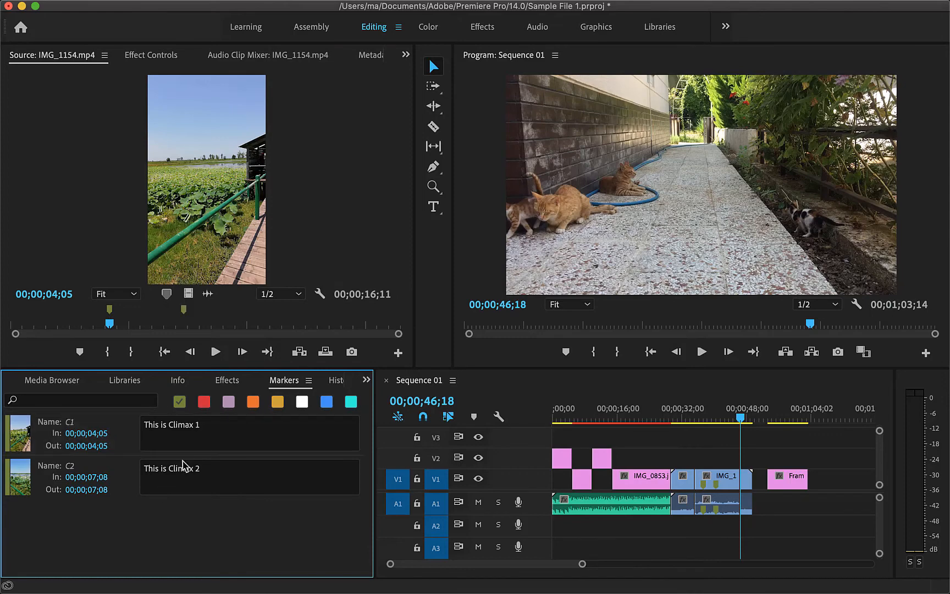
pyautogui.doubleClick(21, 445)
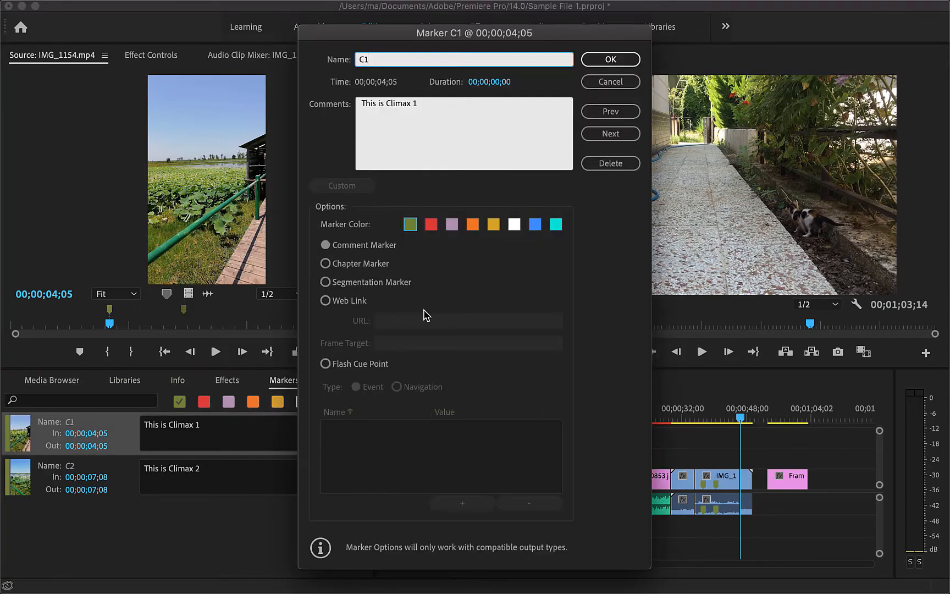
pyautogui.click(430, 226)
pyautogui.click(596, 67)
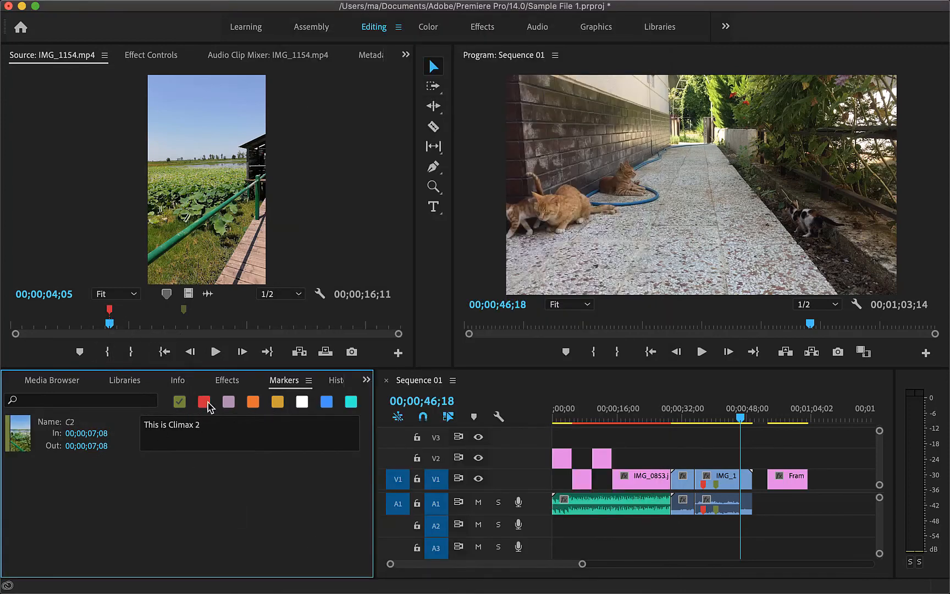
# Filter the marker list by color to include red markers and exclude green ones.
pyautogui.click(204, 401)
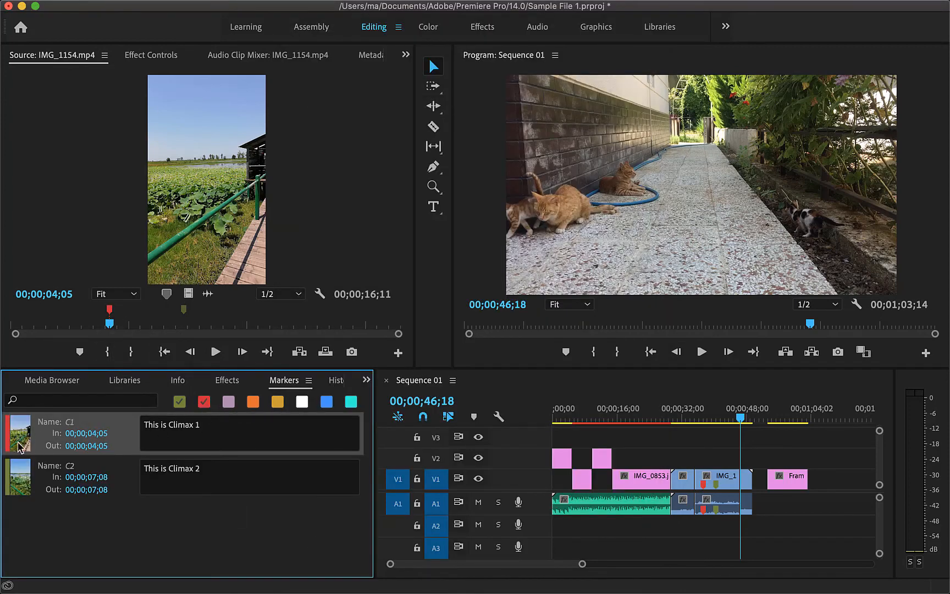
pyautogui.click(180, 402)
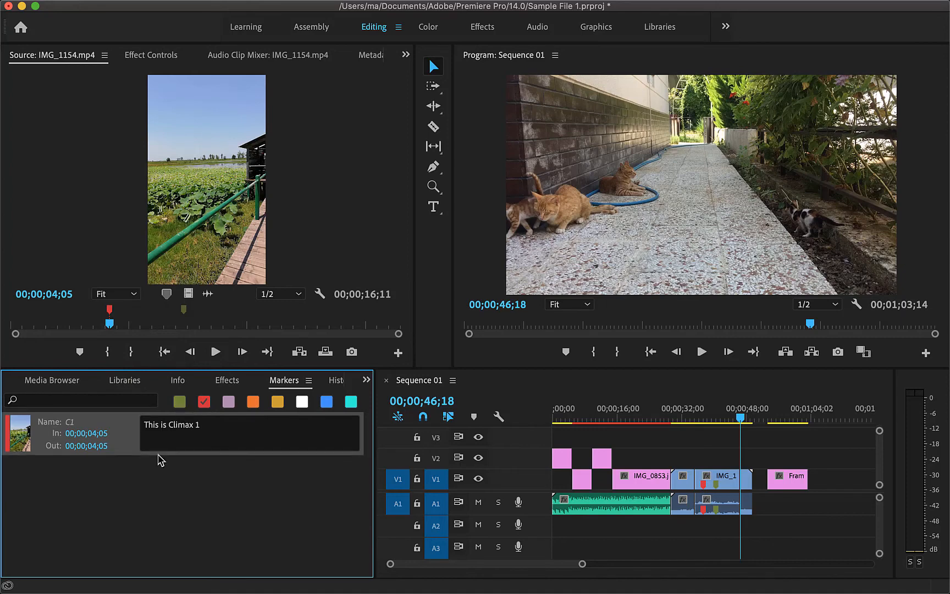
pyautogui.click(7, 469)
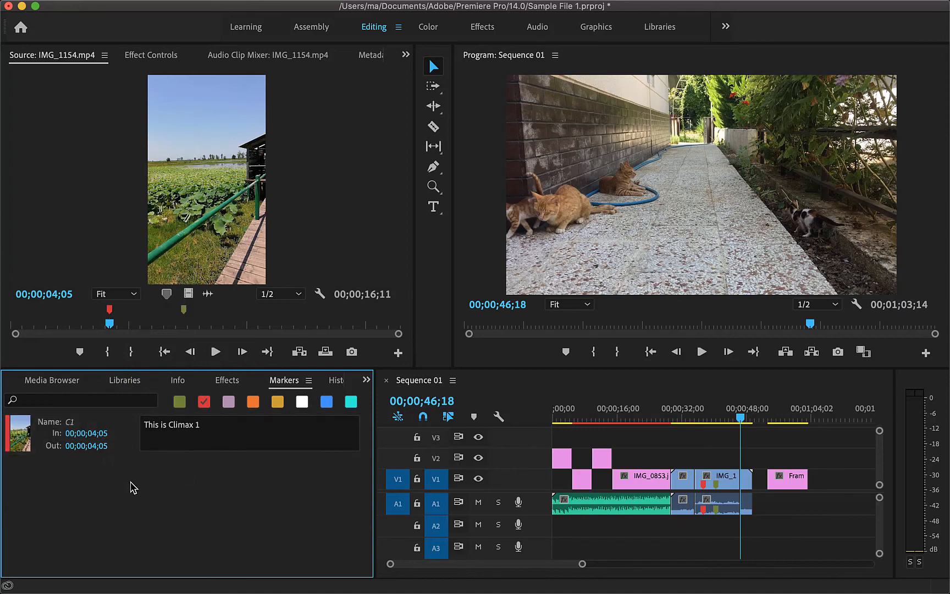